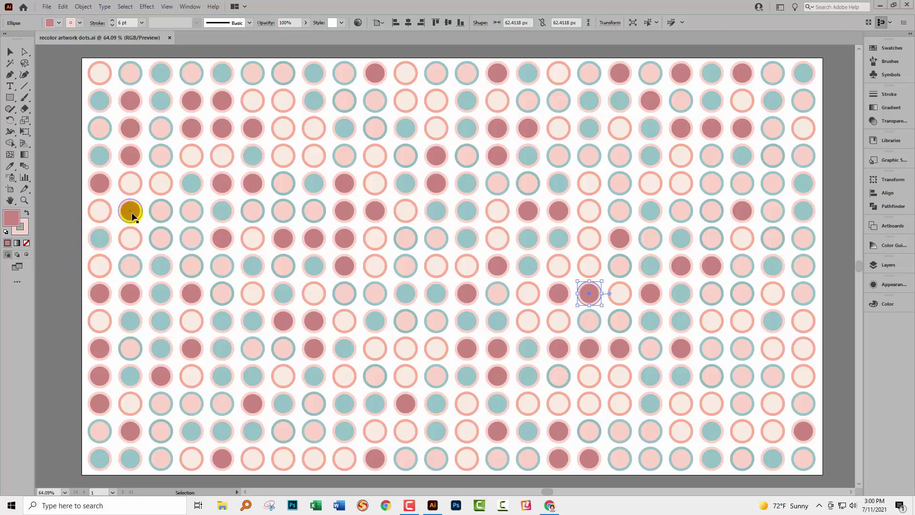
Select the pale pink dot with a teal ring in the dot grid
{"action": "left_click", "coordinate": [165, 211]}
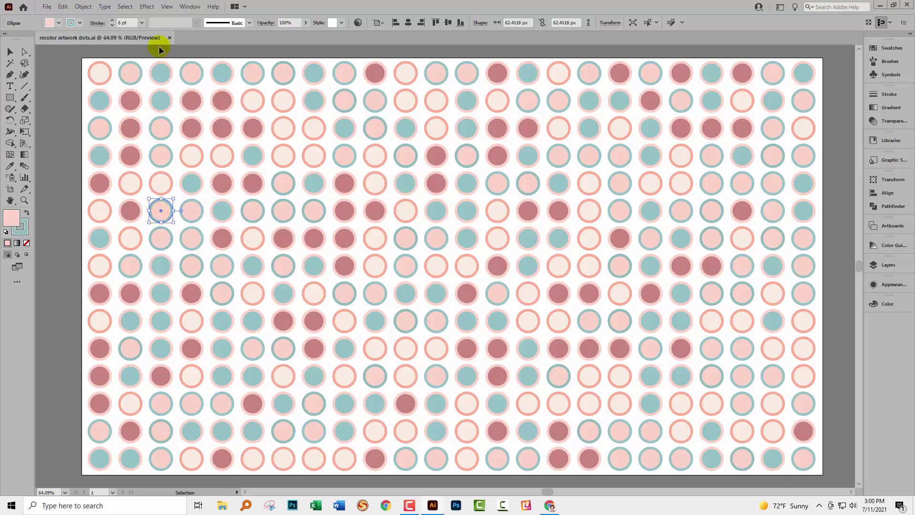
{"action": "left_click", "coordinate": [127, 7]}
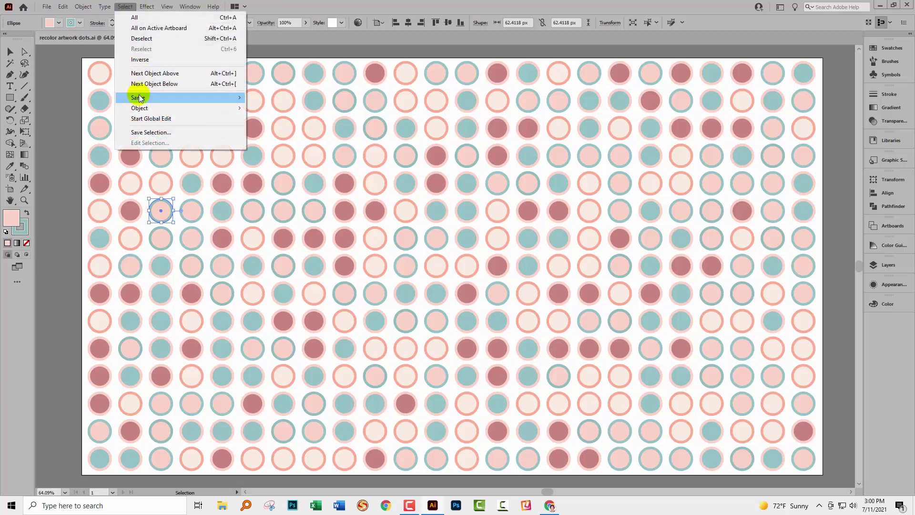
{"action": "mouse_move", "coordinate": [139, 97]}
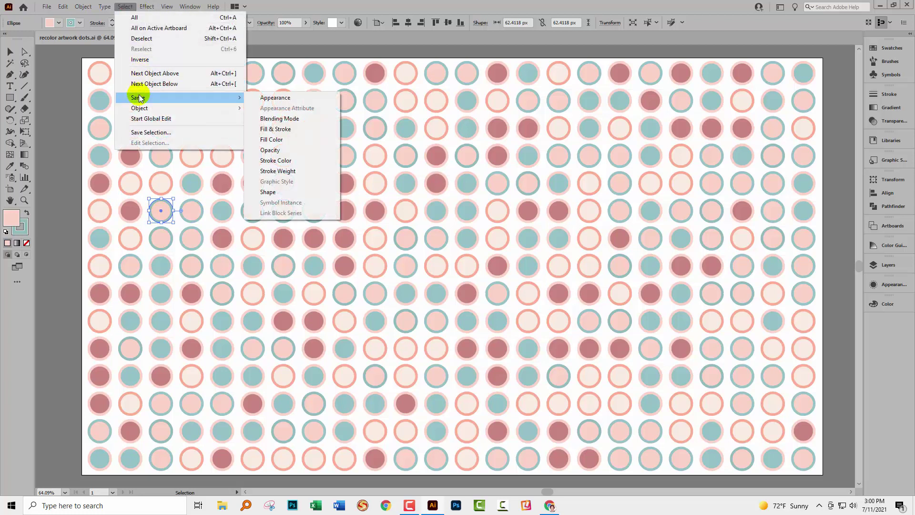
{"action": "left_click", "coordinate": [263, 99]}
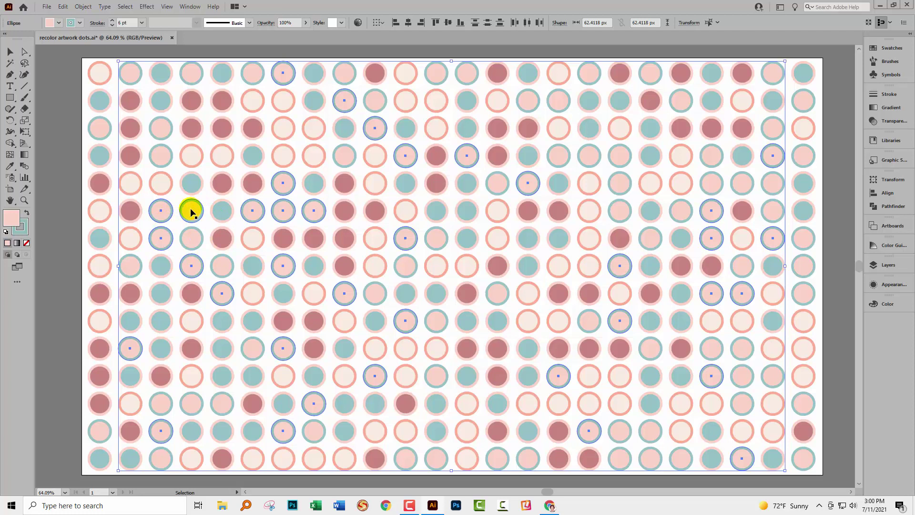
{"action": "left_click", "coordinate": [63, 225]}
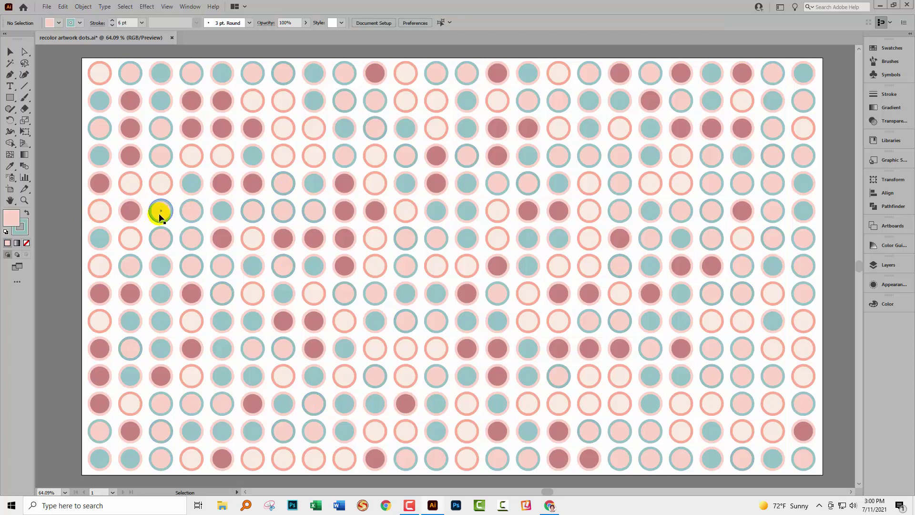
{"action": "left_click", "coordinate": [161, 214]}
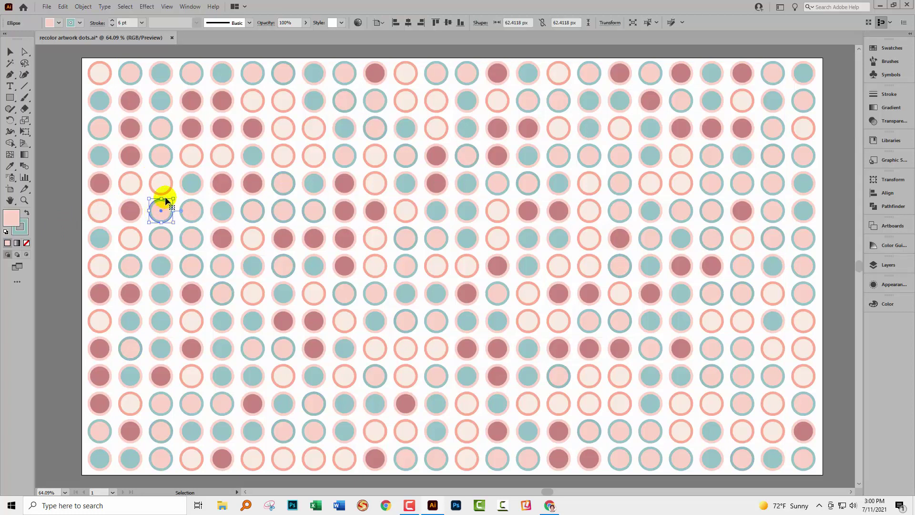
{"action": "left_click", "coordinate": [125, 6]}
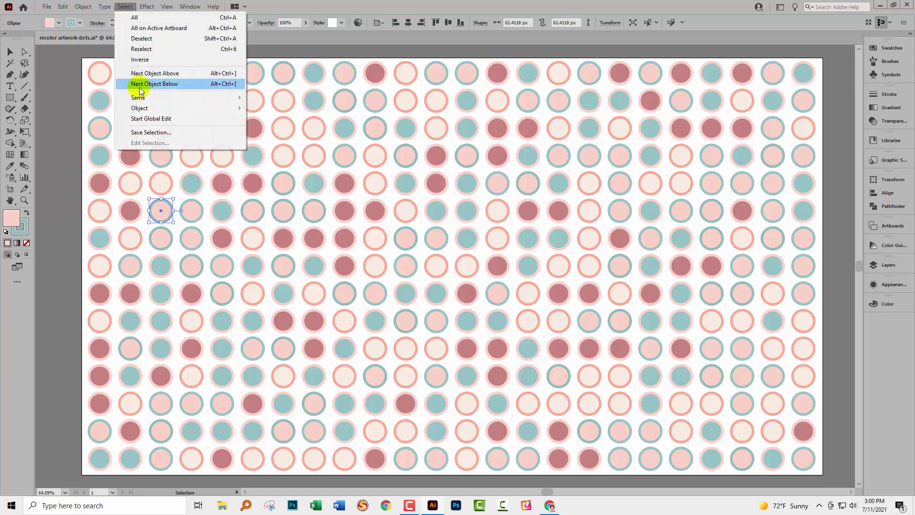
{"action": "mouse_move", "coordinate": [137, 99]}
{"action": "left_click", "coordinate": [275, 98]}
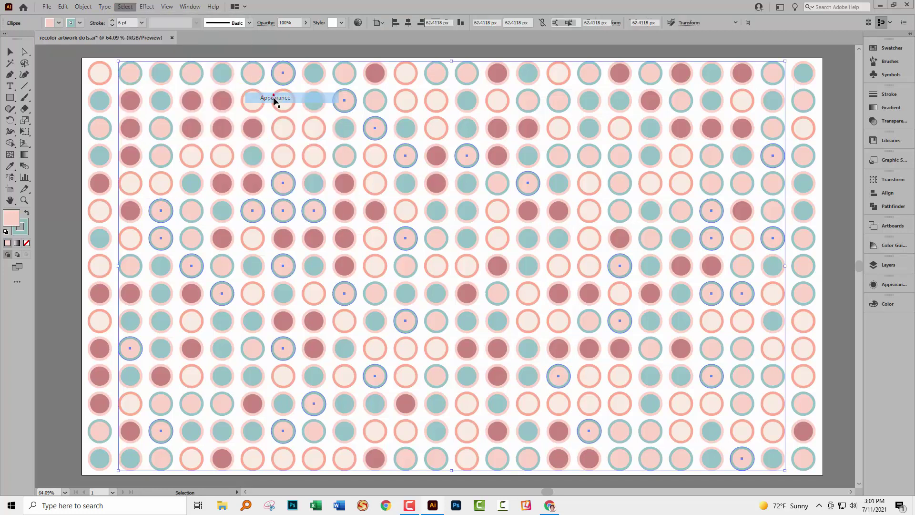
{"action": "left_click", "coordinate": [65, 242]}
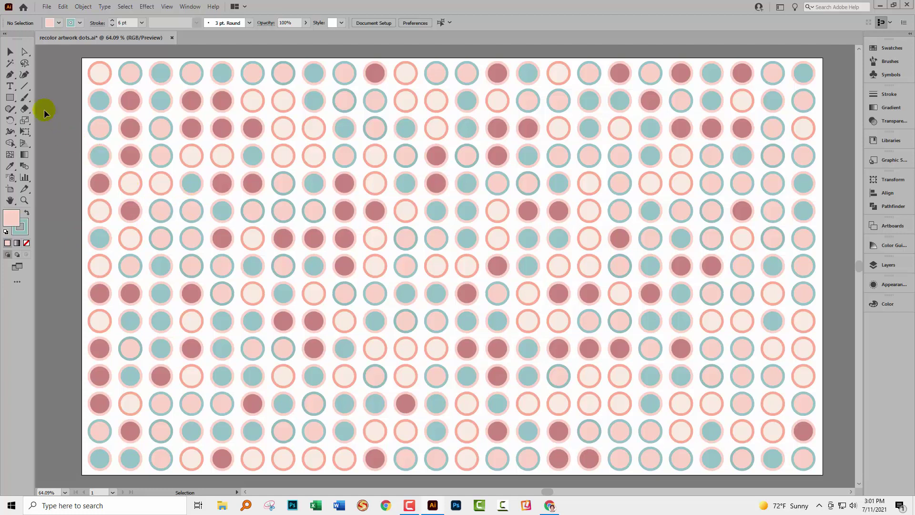
Configure the Magic Wand to match Fill and Stroke Color, with fill tolerance 11 and stroke tolerance 10
{"action": "left_click", "coordinate": [10, 64]}
{"action": "double_click", "coordinate": [10, 65]}
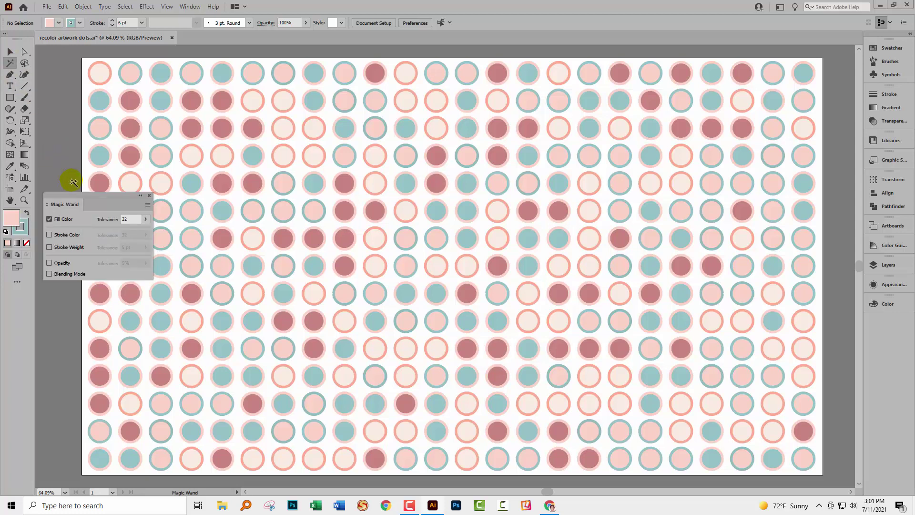
{"action": "left_click_drag", "start_coordinate": [60, 194], "coordinate": [372, 235]}
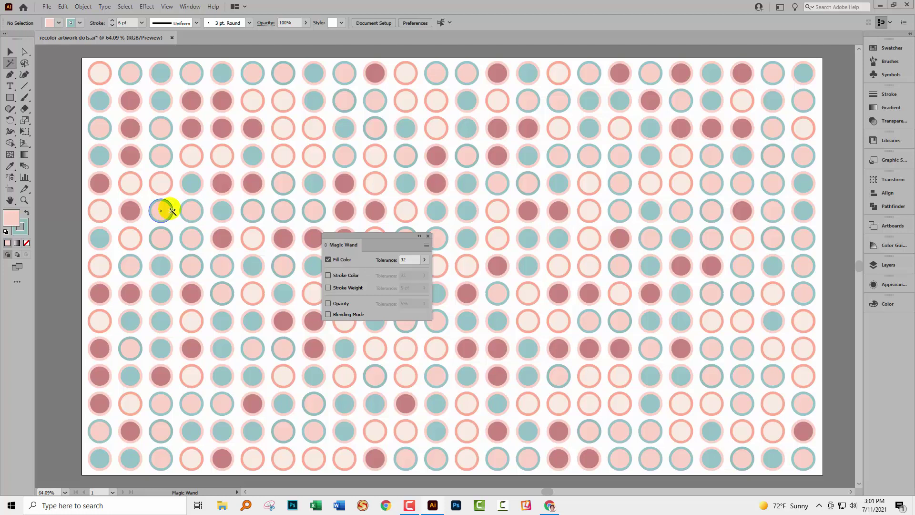
{"action": "left_click", "coordinate": [328, 275]}
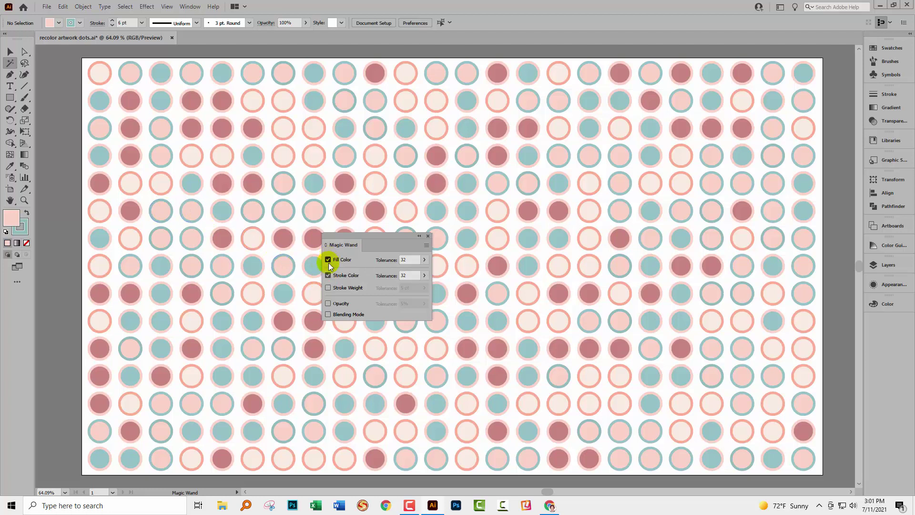
{"action": "left_click", "coordinate": [407, 259]}
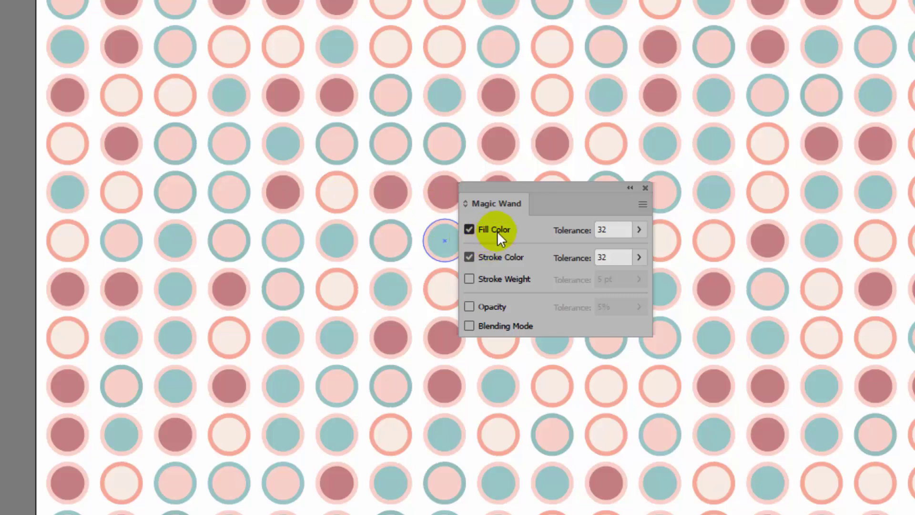
{"action": "left_click", "coordinate": [639, 231]}
{"action": "mouse_move", "coordinate": [579, 249]}
{"action": "left_mouse_down"}
{"action": "mouse_move", "coordinate": [641, 263]}
{"action": "mouse_move", "coordinate": [573, 263]}
{"action": "left_mouse_up"}
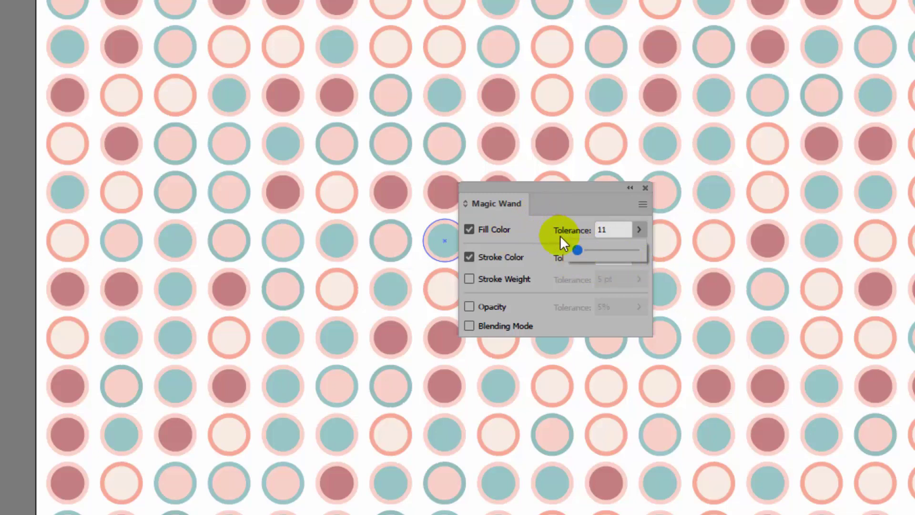
{"action": "left_click", "coordinate": [525, 228]}
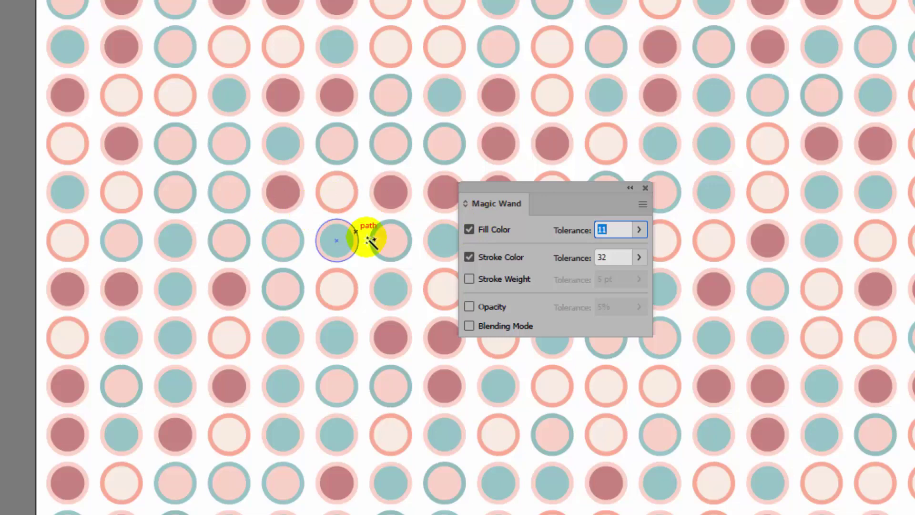
{"action": "left_click", "coordinate": [607, 259]}
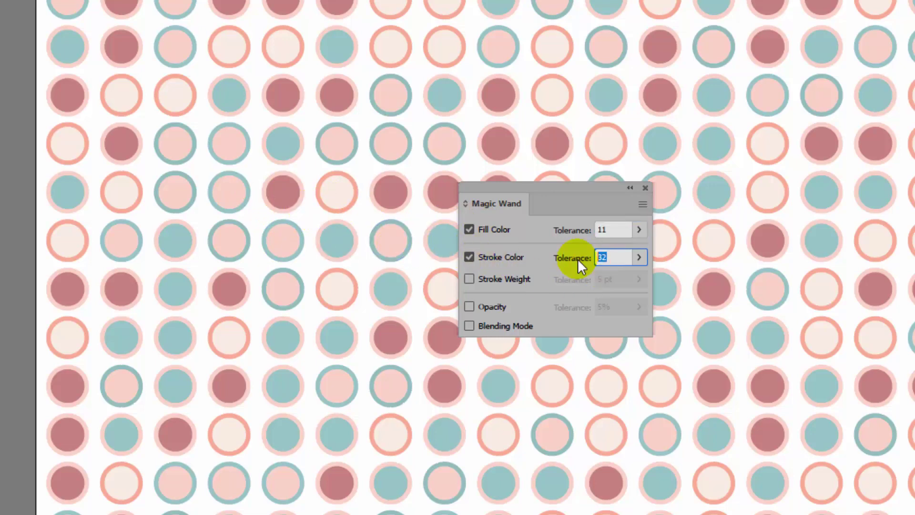
{"action": "type", "text": "10"}
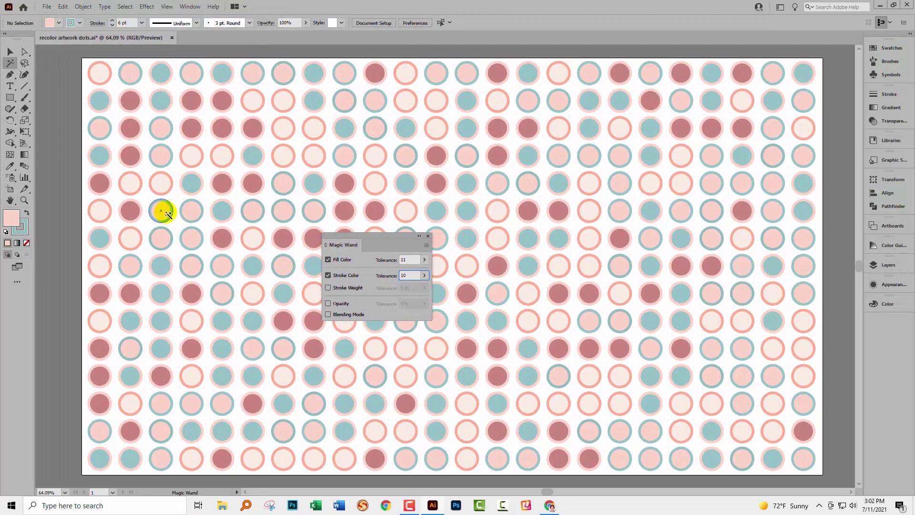
Magic-wand a pink teal-ringed dot to select all matching dots, then close the Magic Wand panel
{"action": "left_click", "coordinate": [165, 210]}
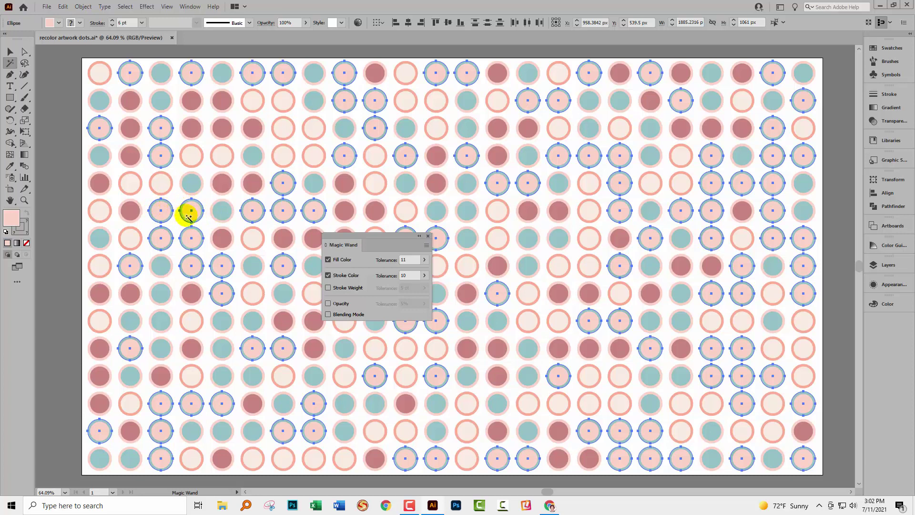
{"action": "left_click", "coordinate": [428, 236]}
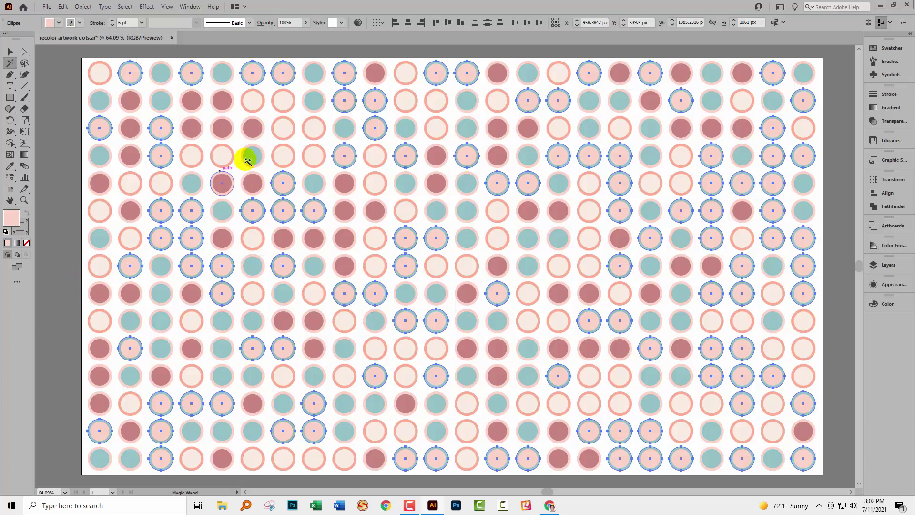
Open Recolor Artwork's Advanced Options for the selection and expand the Color Groups list
{"action": "left_click", "coordinate": [358, 23]}
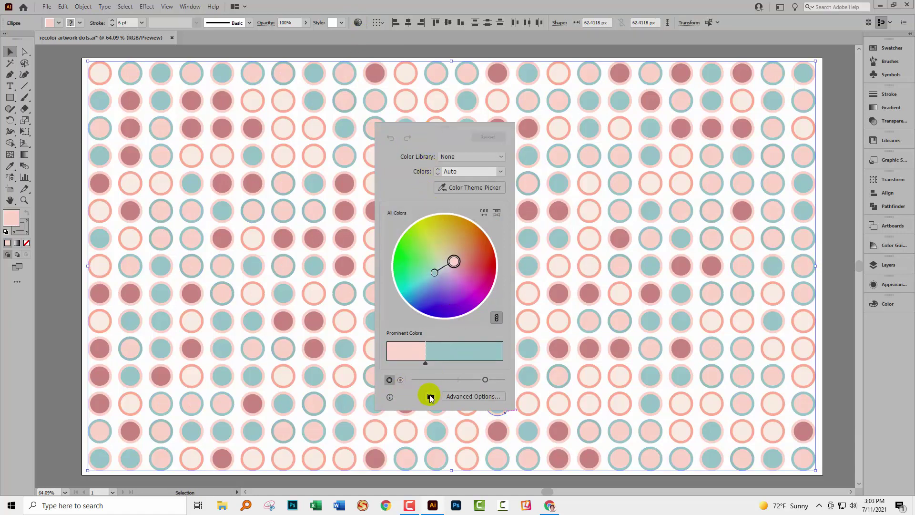
{"action": "left_click", "coordinate": [470, 396]}
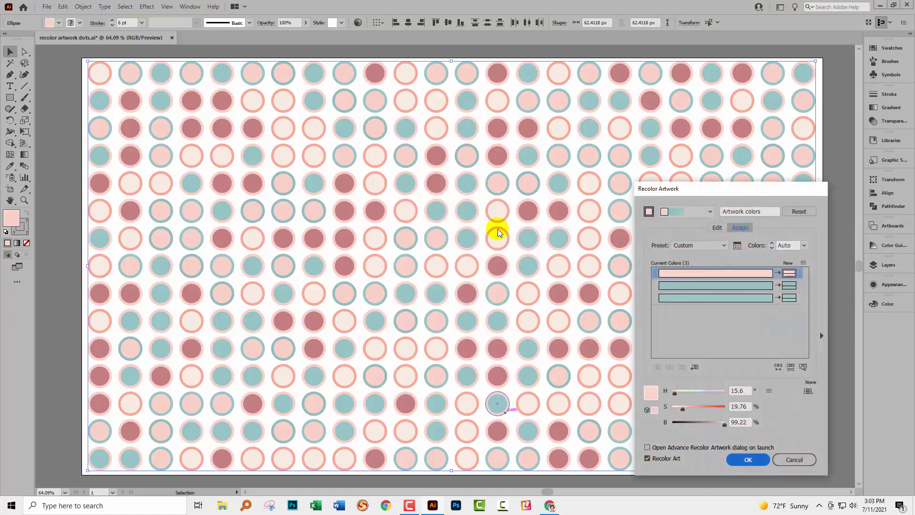
{"action": "left_click_drag", "start_coordinate": [684, 188], "coordinate": [264, 149]}
{"action": "left_click", "coordinate": [409, 296]}
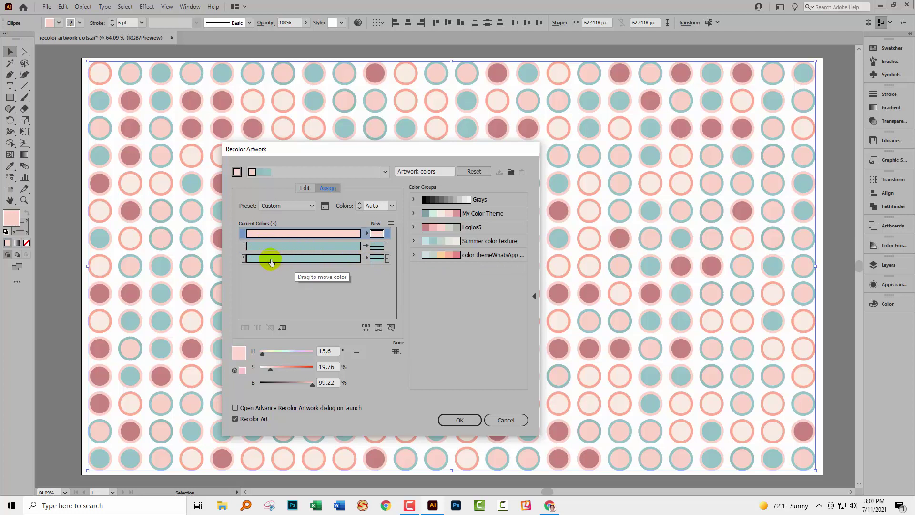
Merge the third current colour into the teal row and set its colorization method to Exact
{"action": "left_click_drag", "start_coordinate": [270, 264], "coordinate": [278, 245]}
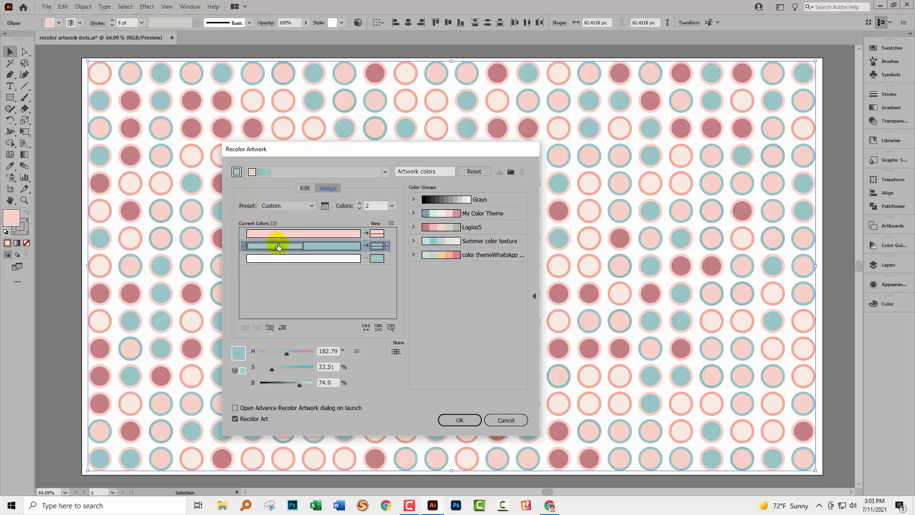
{"action": "left_click", "coordinate": [387, 246]}
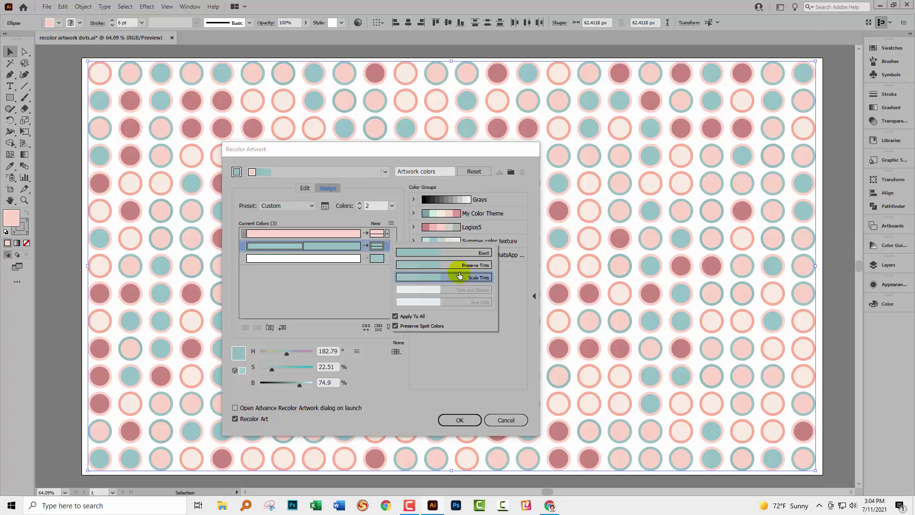
{"action": "left_click", "coordinate": [422, 253]}
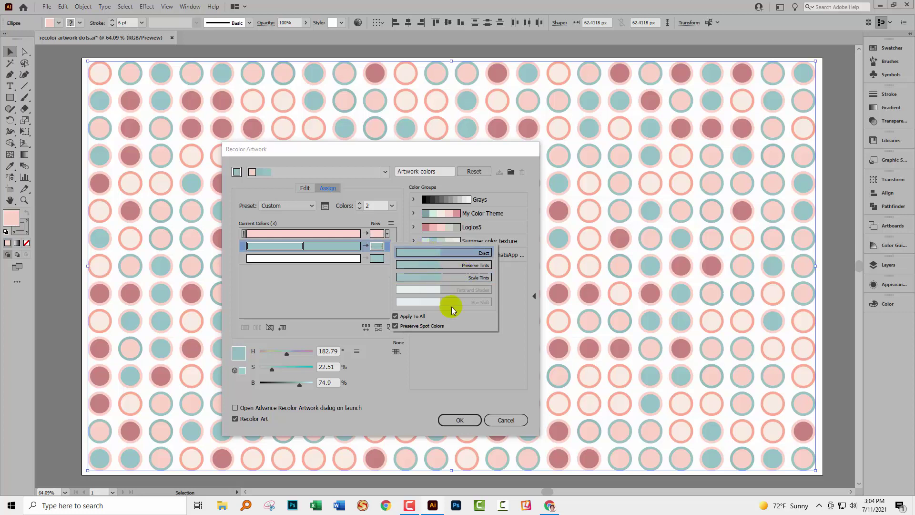
{"action": "left_click", "coordinate": [462, 420]}
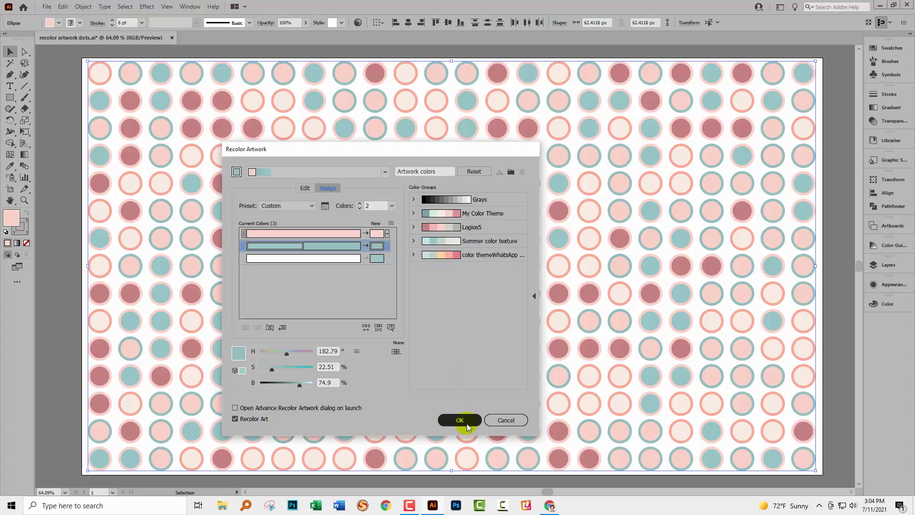
{"action": "left_click", "coordinate": [461, 420]}
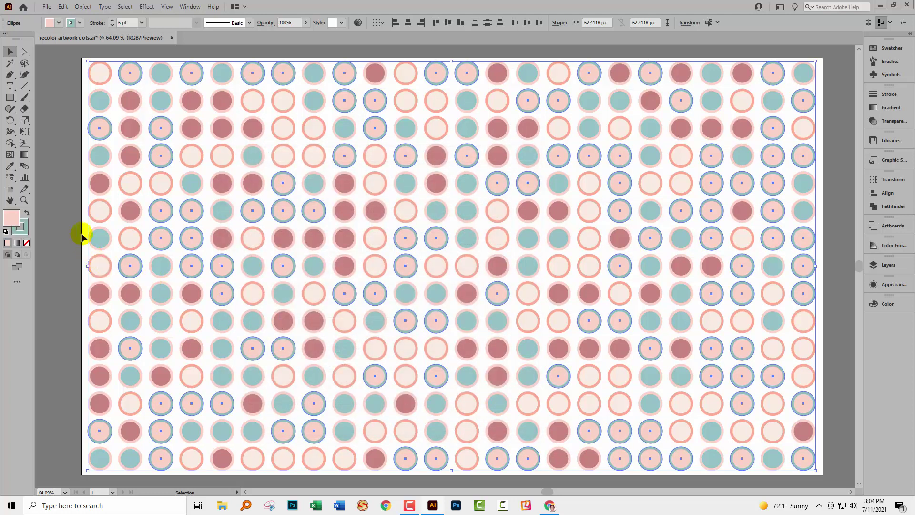
{"action": "left_click", "coordinate": [40, 156]}
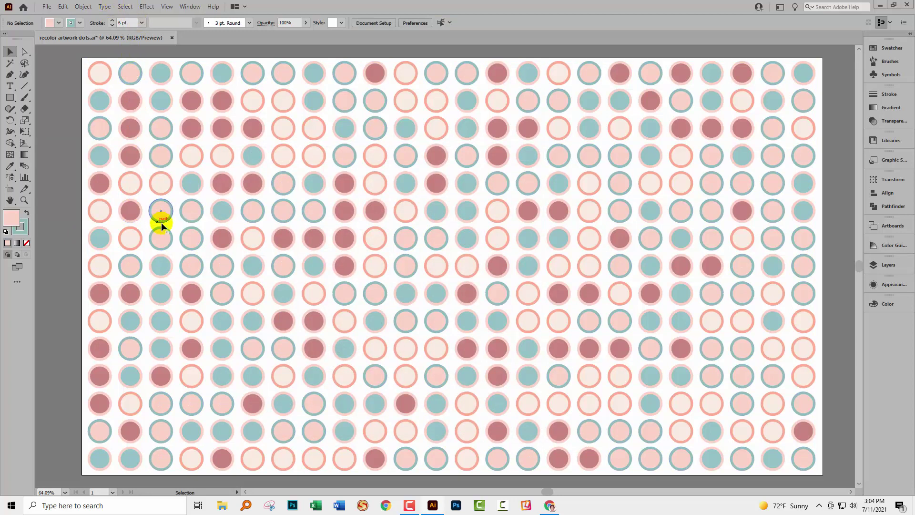
{"action": "left_click", "coordinate": [160, 210]}
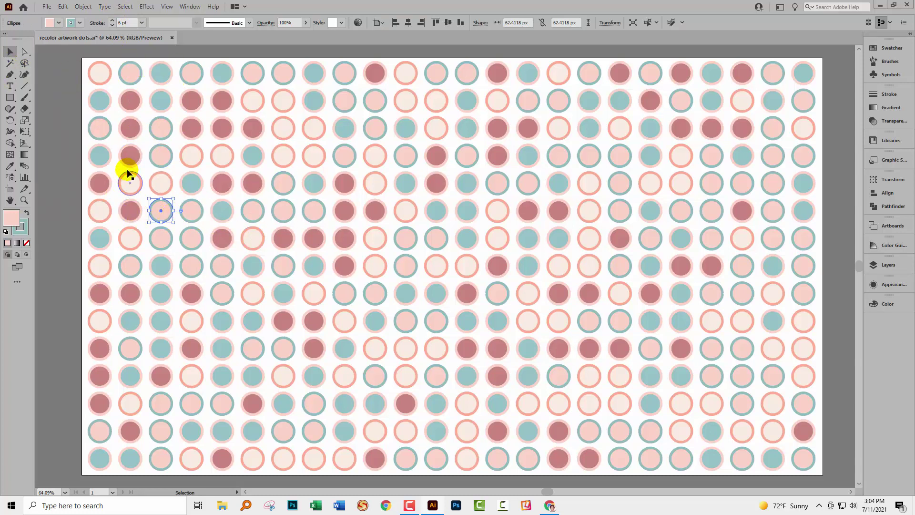
{"action": "left_click", "coordinate": [125, 7]}
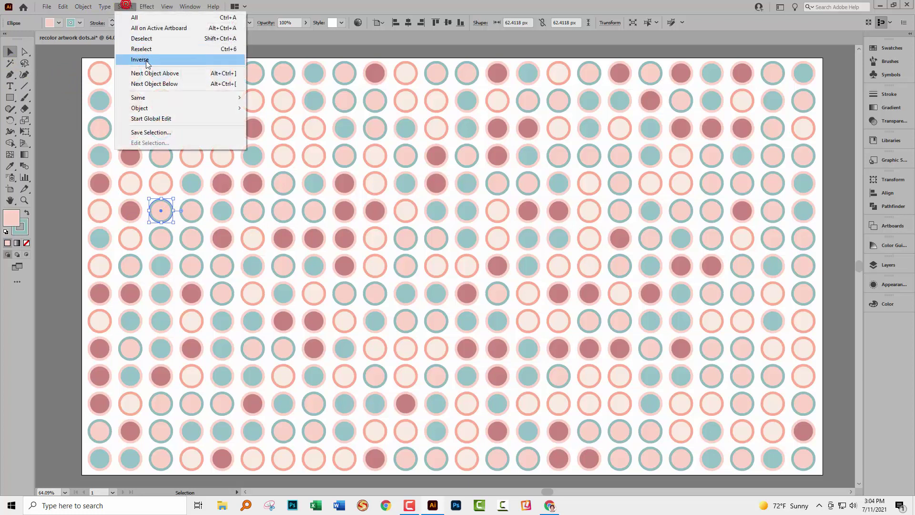
{"action": "mouse_move", "coordinate": [147, 98]}
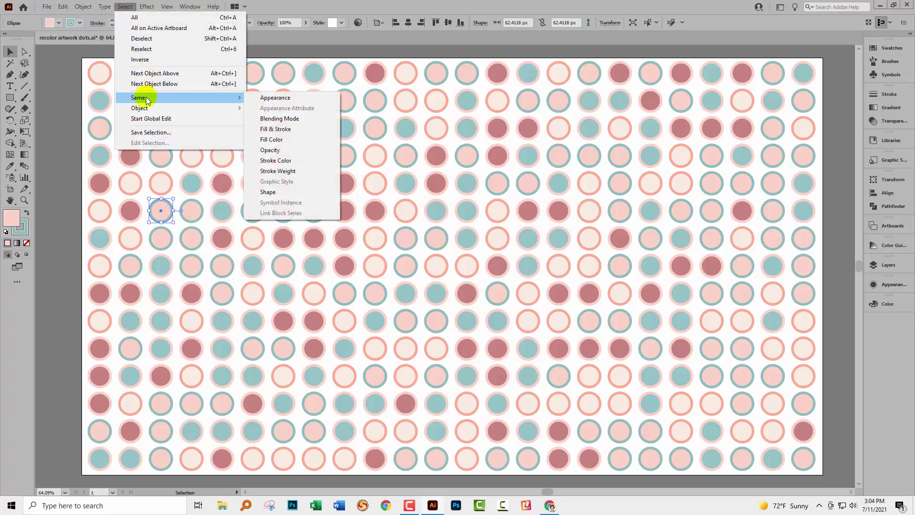
{"action": "left_click", "coordinate": [262, 96]}
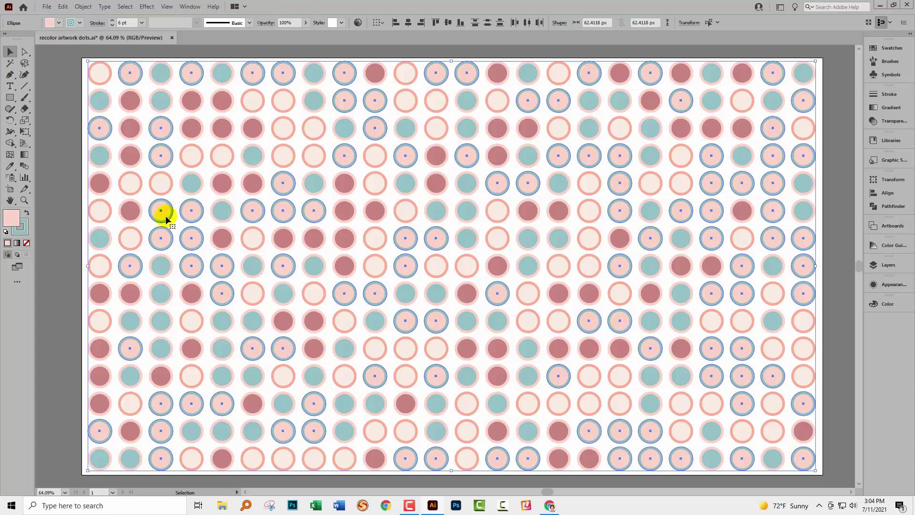
{"action": "left_click", "coordinate": [58, 207]}
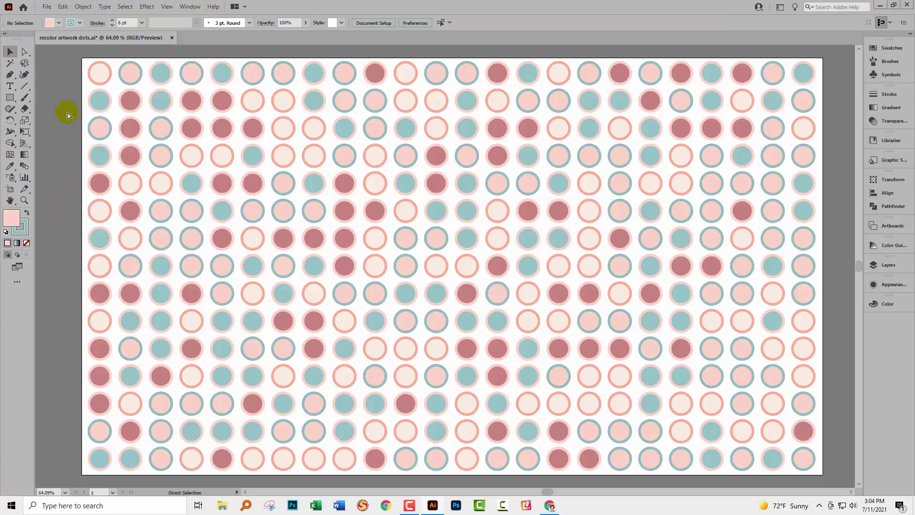
Select all dots with Ctrl+A and open the advanced Recolor Artwork dialog beside the artwork
{"action": "key", "text": "ctrl+a"}
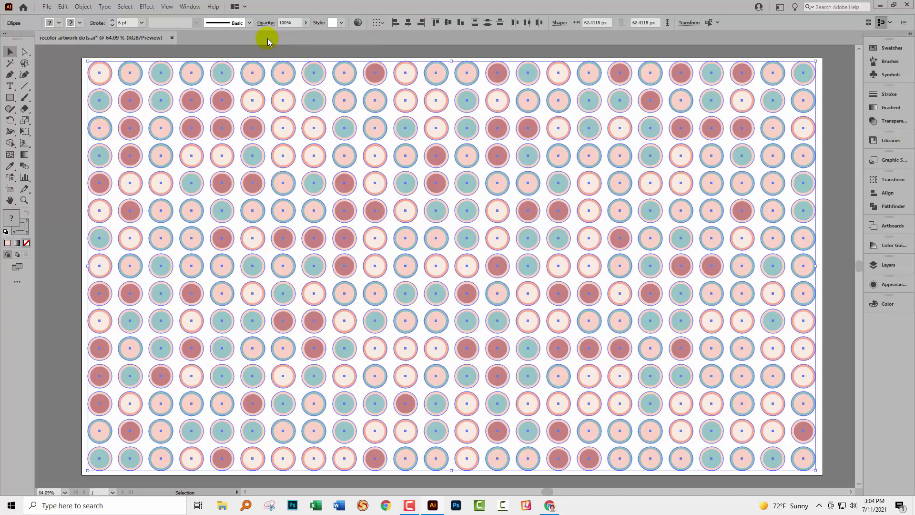
{"action": "left_click", "coordinate": [358, 23]}
{"action": "left_click", "coordinate": [459, 396]}
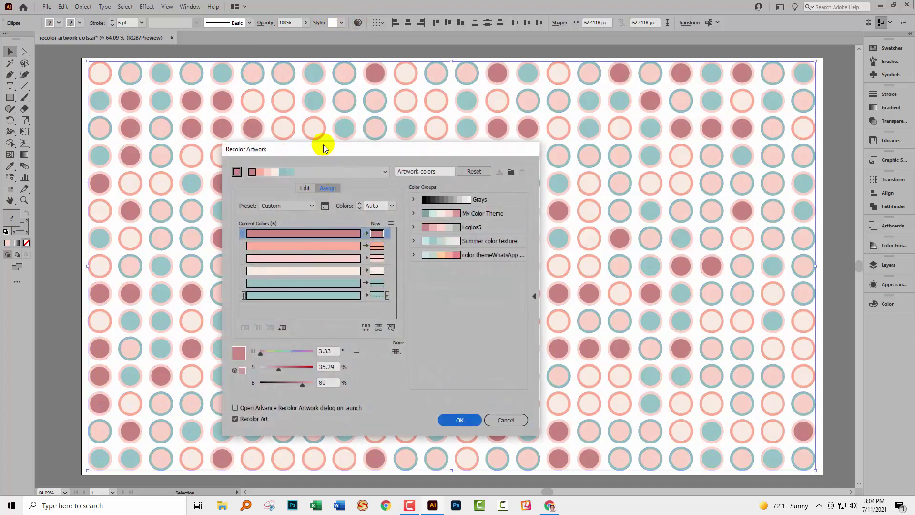
{"action": "left_click_drag", "start_coordinate": [322, 144], "coordinate": [412, 159]}
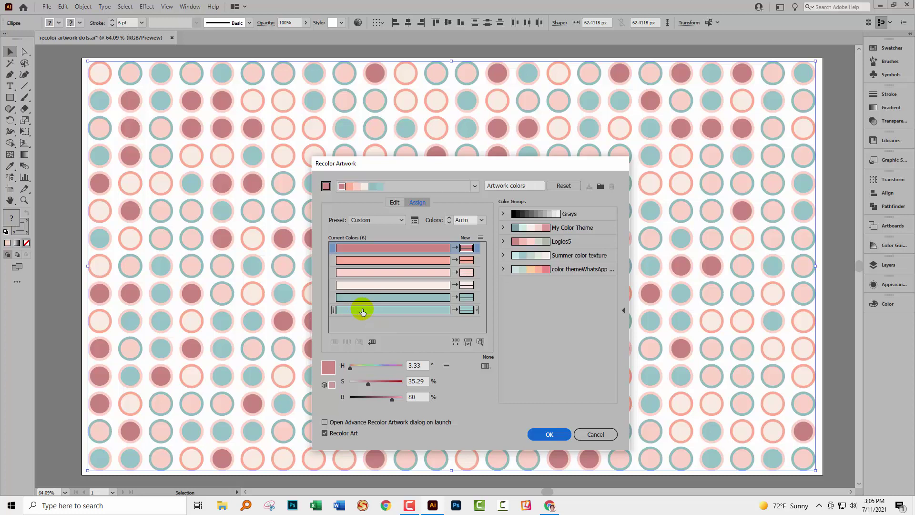
{"action": "left_click", "coordinate": [481, 342]}
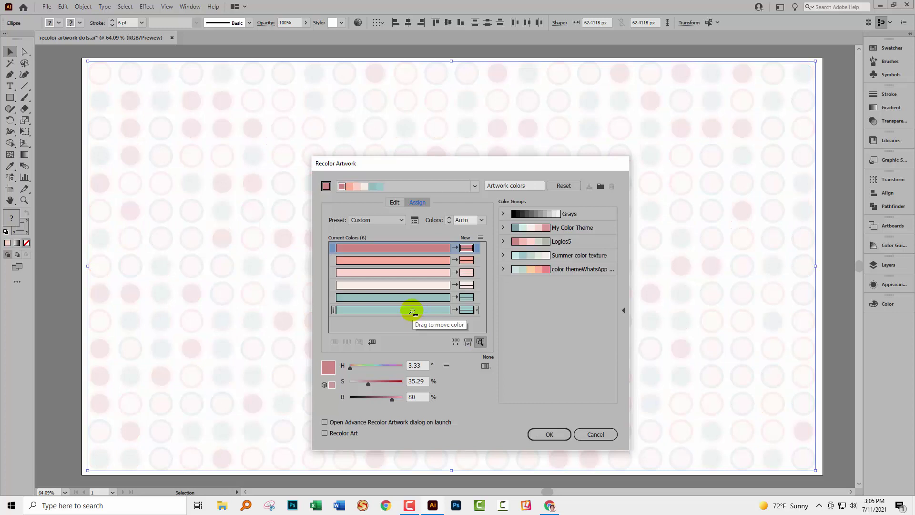
{"action": "left_click", "coordinate": [412, 310]}
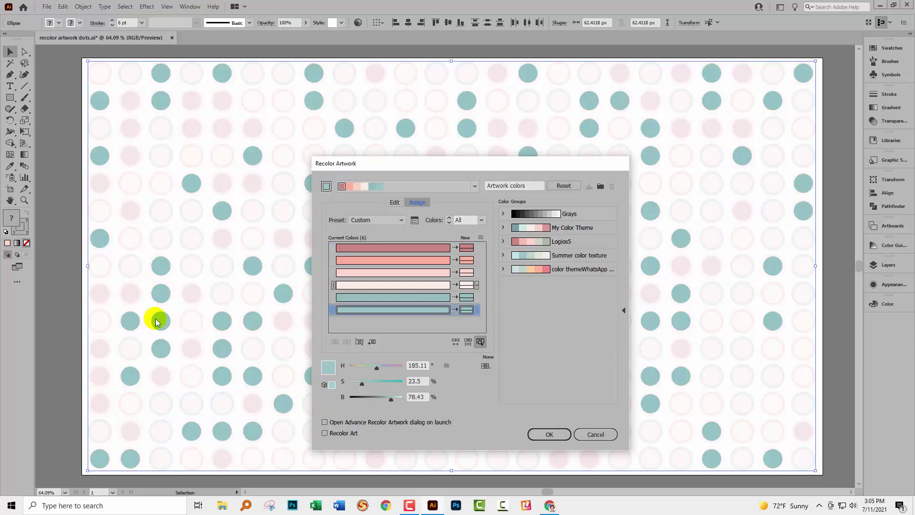
{"action": "left_click", "coordinate": [389, 299]}
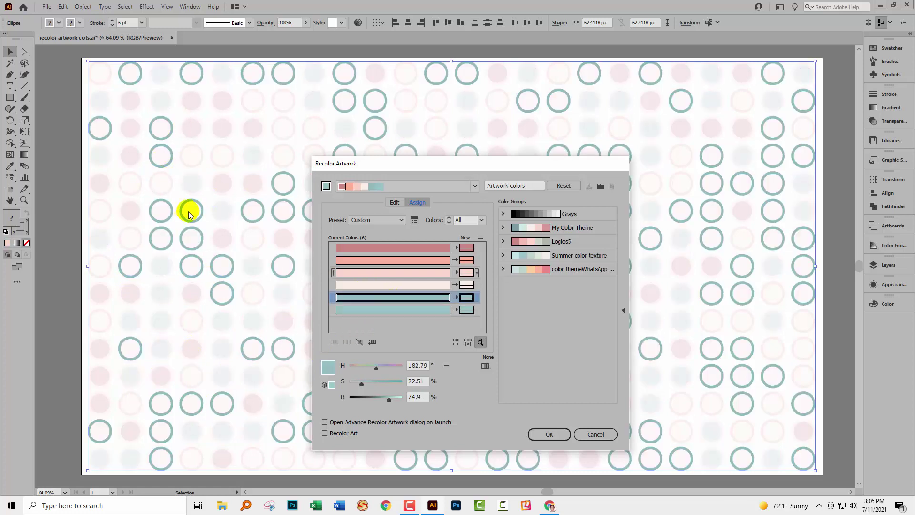
{"action": "left_click_drag", "start_coordinate": [387, 165], "coordinate": [566, 184]}
{"action": "left_click", "coordinate": [553, 280]}
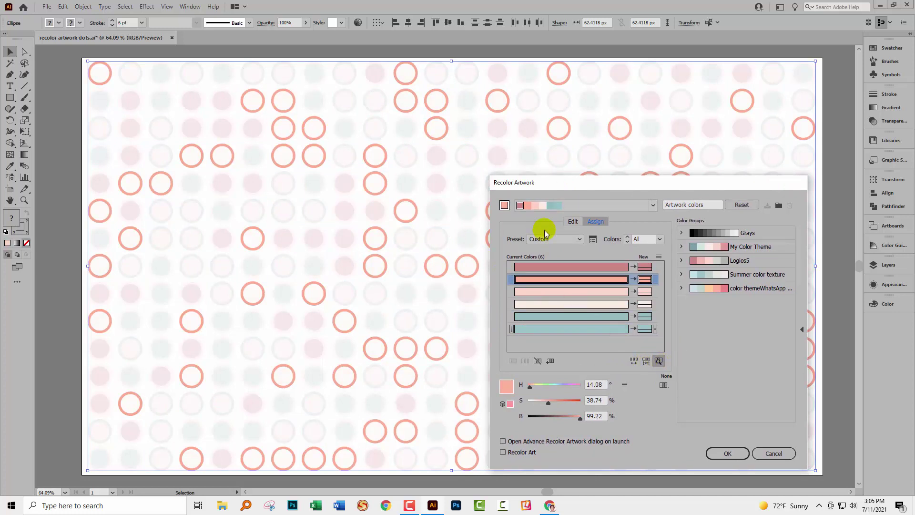
{"action": "left_click", "coordinate": [577, 278]}
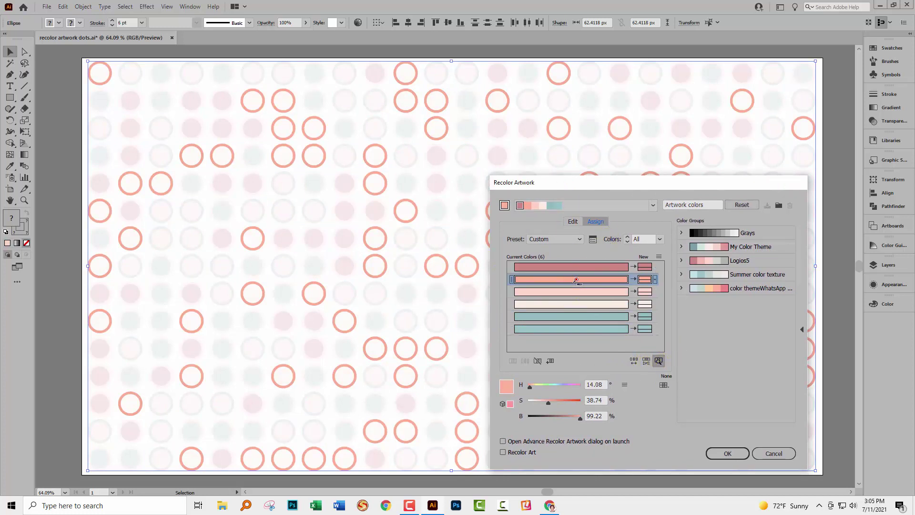
{"action": "left_click", "coordinate": [571, 292]}
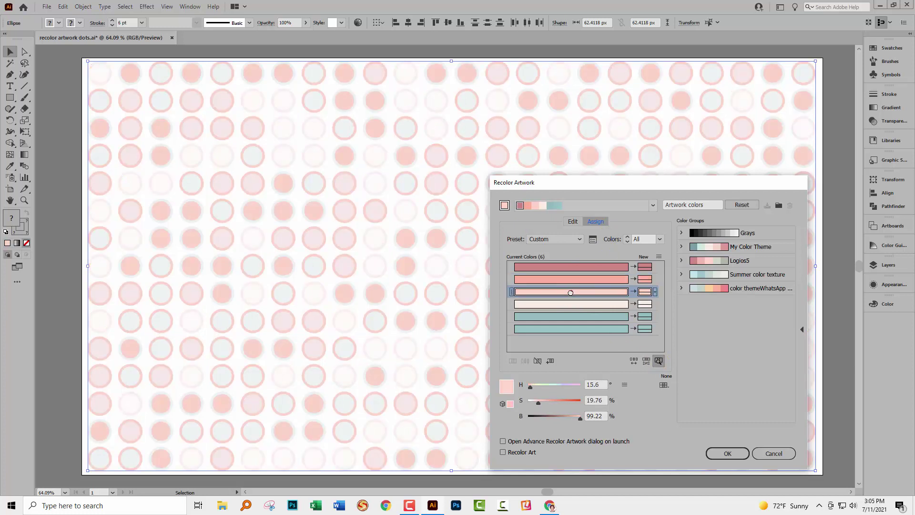
{"action": "left_click", "coordinate": [567, 305]}
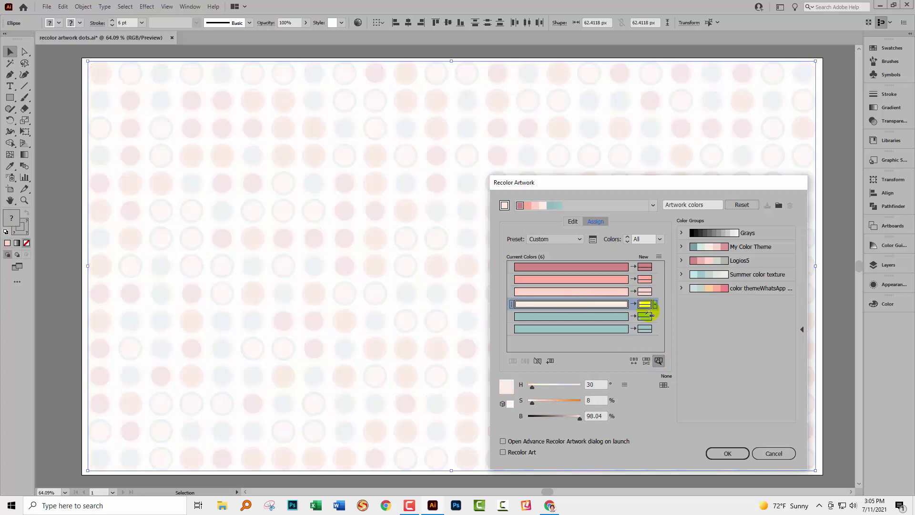
{"action": "left_click", "coordinate": [658, 361]}
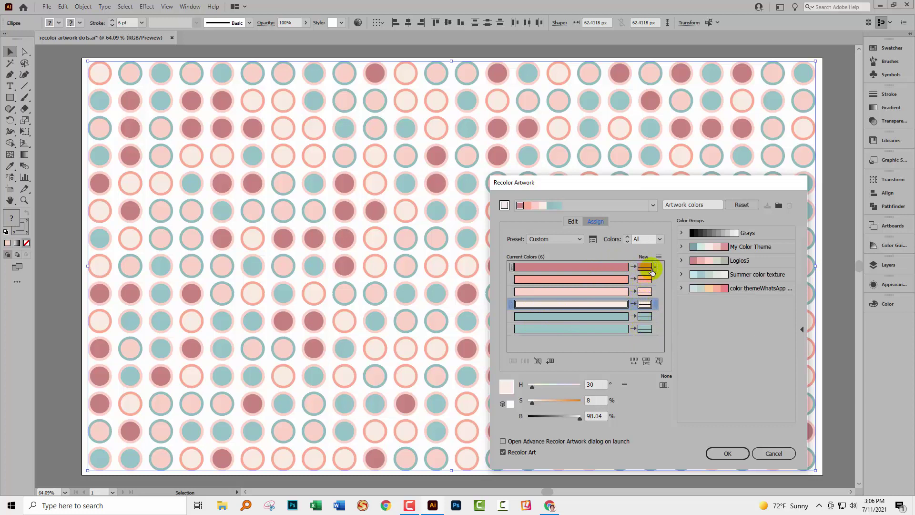
Drag the sixth-row teal onto the fifth-row teal and set the merged row to Exact
{"action": "left_click", "coordinate": [546, 333]}
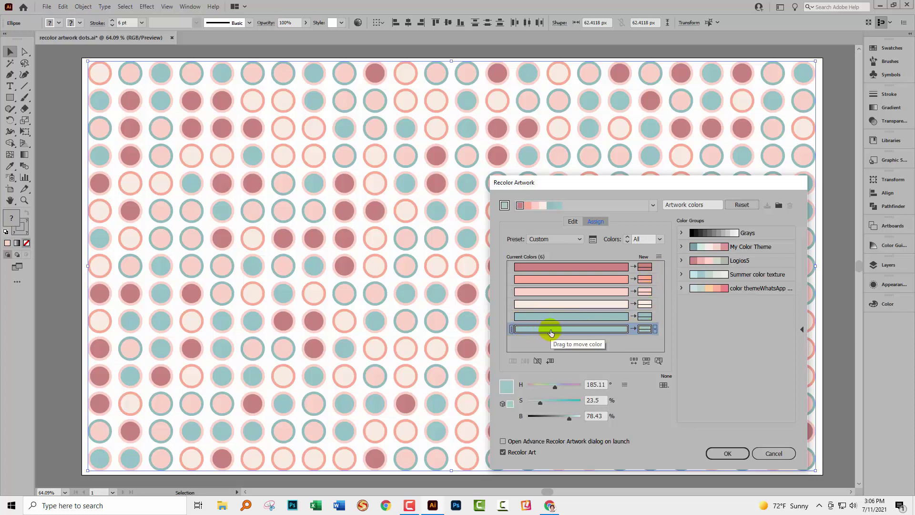
{"action": "left_click_drag", "start_coordinate": [551, 324], "coordinate": [551, 317]}
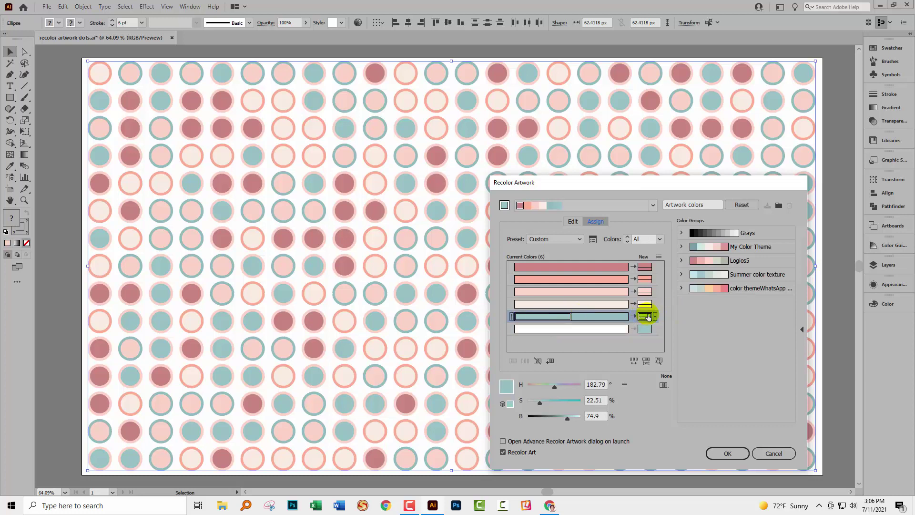
{"action": "left_click", "coordinate": [656, 316]}
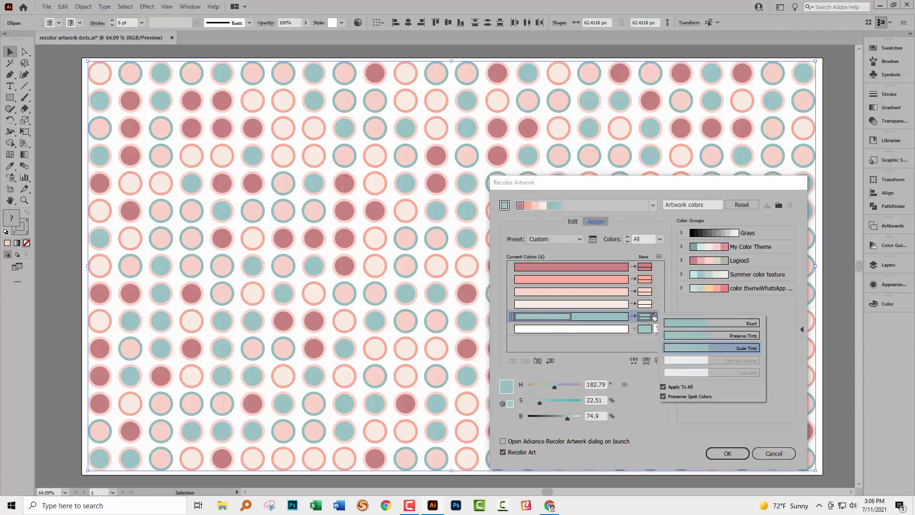
{"action": "left_click", "coordinate": [687, 325]}
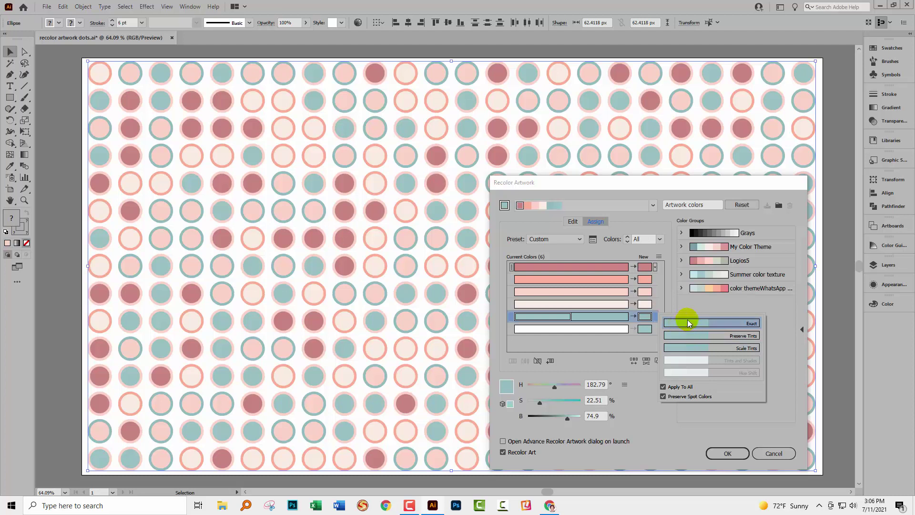
{"action": "left_click", "coordinate": [671, 441]}
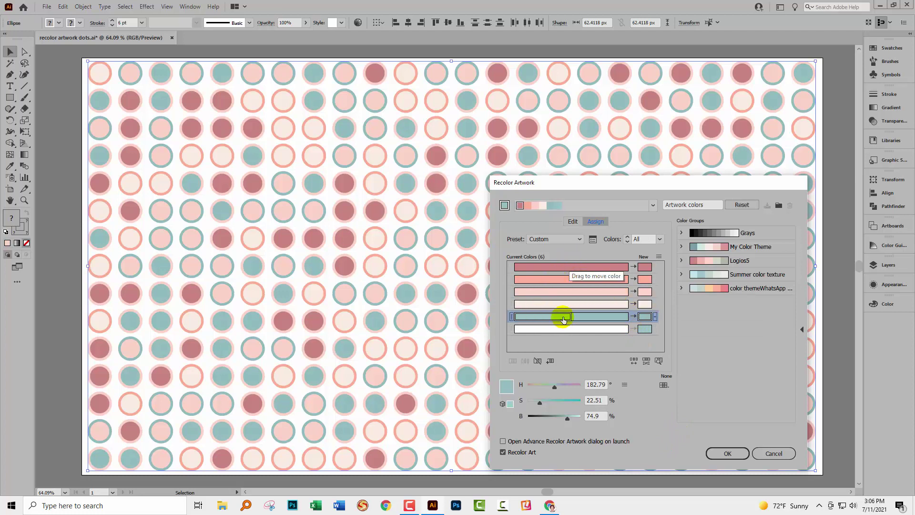
{"action": "left_click_drag", "start_coordinate": [553, 181], "coordinate": [636, 179]}
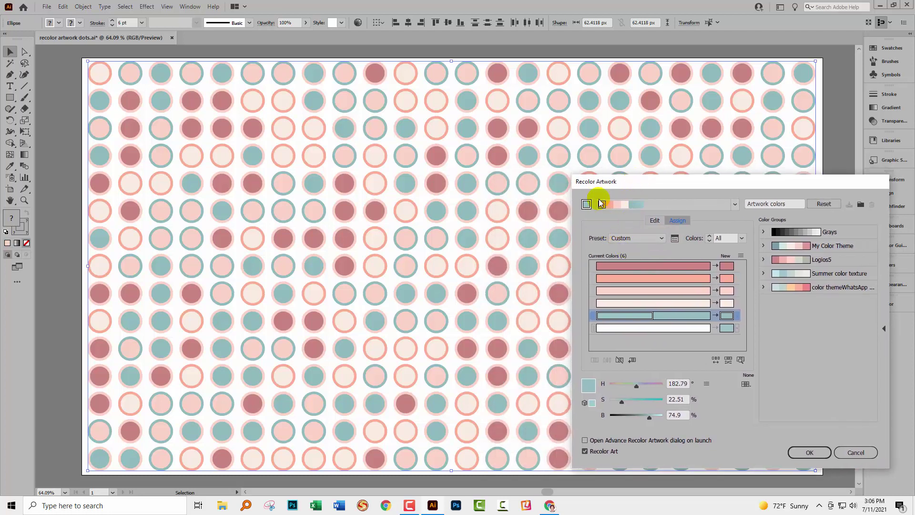
Switch to the Edit colour wheel and unlink the harmony colours
{"action": "left_click", "coordinate": [654, 222]}
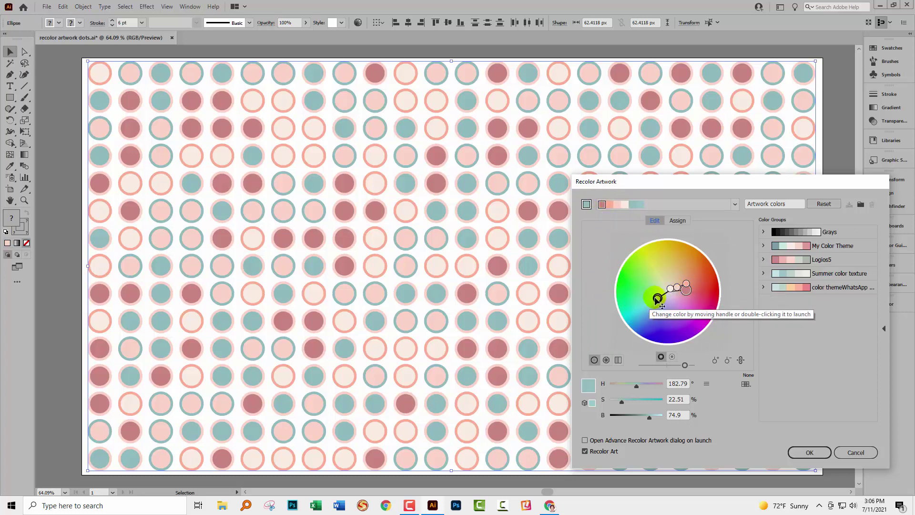
{"action": "left_click", "coordinate": [742, 361]}
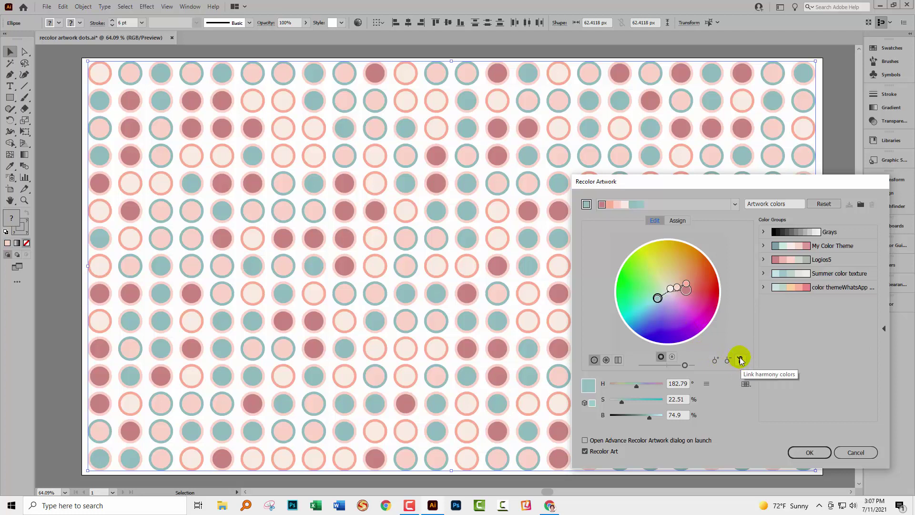
Settle the teal handle at H 180.1°, S 19.96%, B 74.9%, then relink the harmony colours
{"action": "left_click_drag", "start_coordinate": [658, 301], "coordinate": [665, 323]}
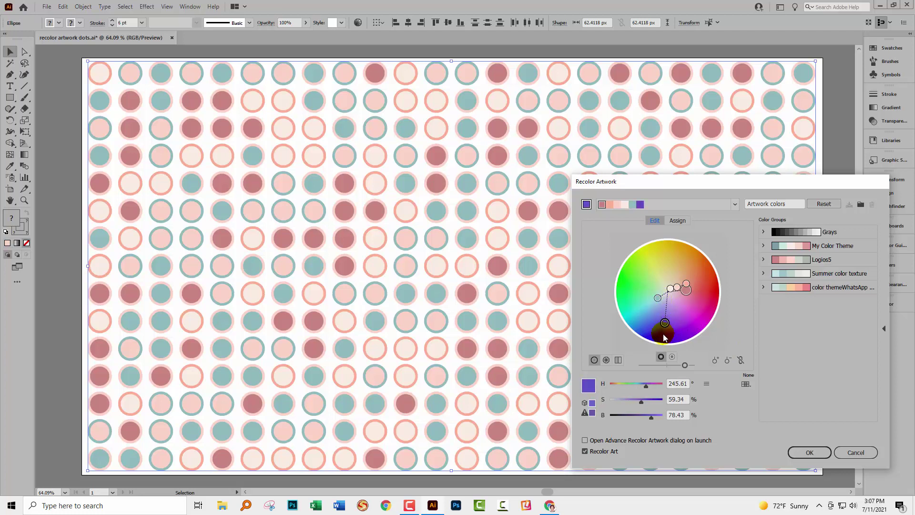
{"action": "mouse_move", "coordinate": [658, 298]}
{"action": "left_mouse_down"}
{"action": "mouse_move", "coordinate": [642, 300]}
{"action": "mouse_move", "coordinate": [645, 333]}
{"action": "mouse_move", "coordinate": [660, 327]}
{"action": "mouse_move", "coordinate": [659, 292]}
{"action": "mouse_move", "coordinate": [661, 301]}
{"action": "left_mouse_up"}
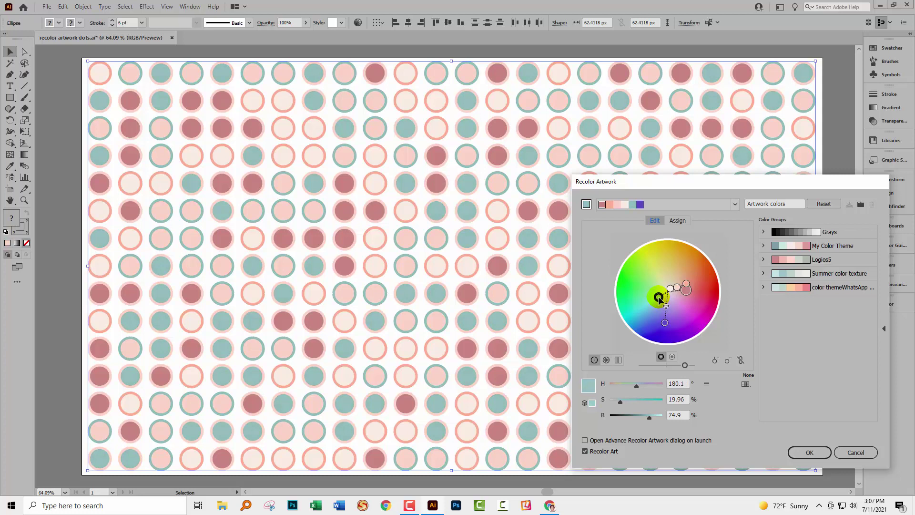
{"action": "left_click", "coordinate": [745, 359]}
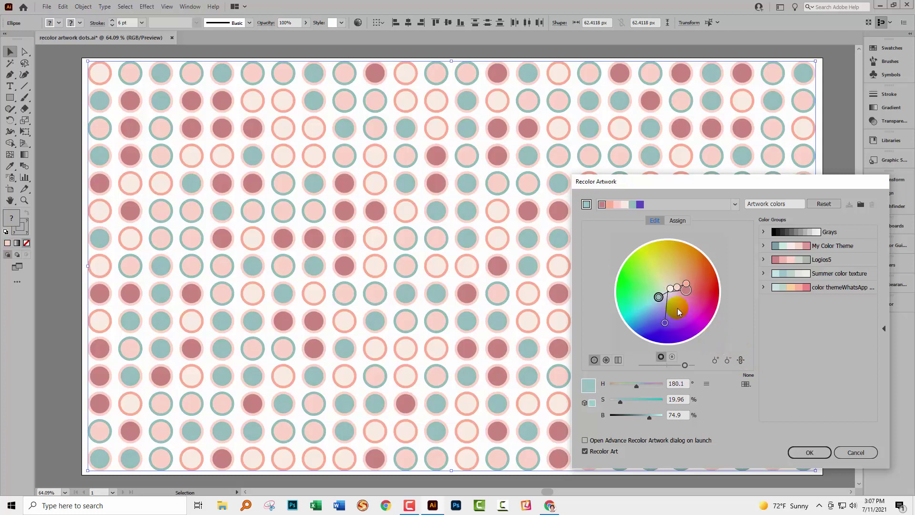
Rotate the linked harmony to a tan base (H 41.8°, S 34.62%), giving lavender and slate-blue dots
{"action": "left_click_drag", "start_coordinate": [659, 297], "coordinate": [668, 300]}
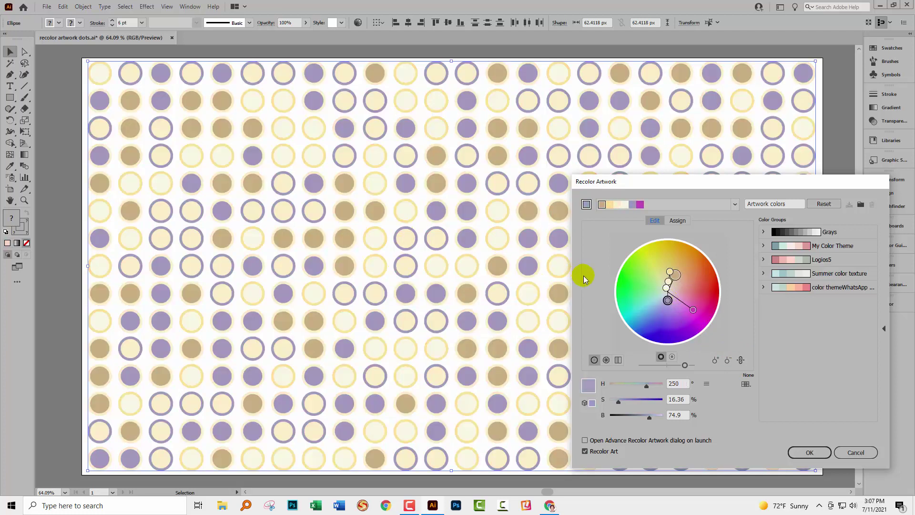
{"action": "left_click_drag", "start_coordinate": [668, 300], "coordinate": [687, 278]}
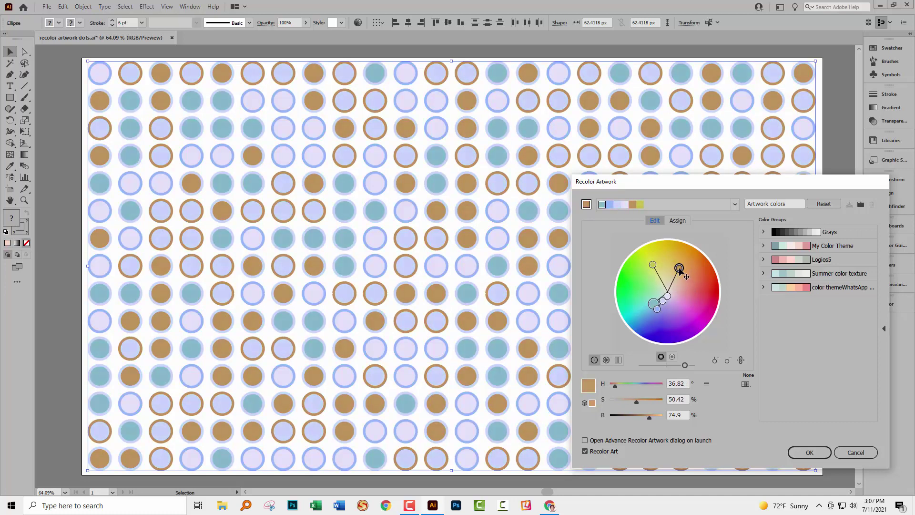
{"action": "left_click_drag", "start_coordinate": [680, 270], "coordinate": [672, 274]}
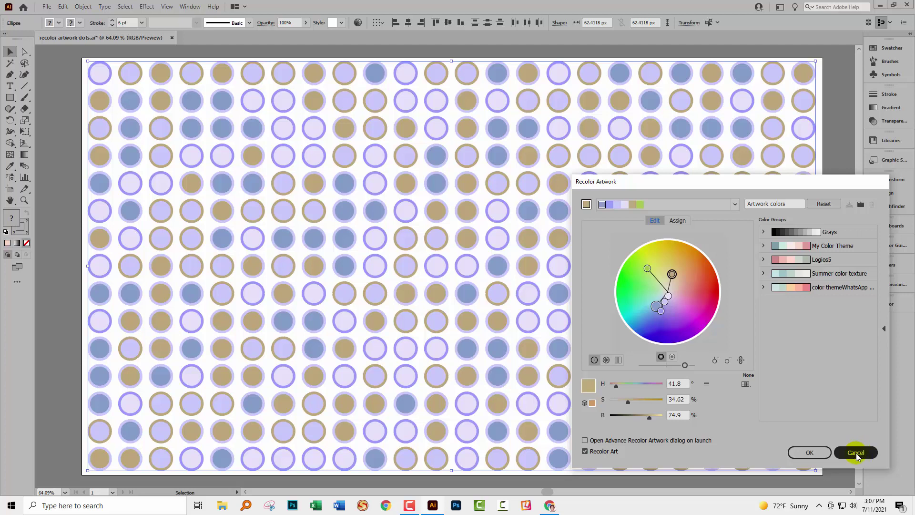
Cancel Recolor Artwork, discarding the colour-wheel changes to the dot grid
{"action": "left_click", "coordinate": [857, 453]}
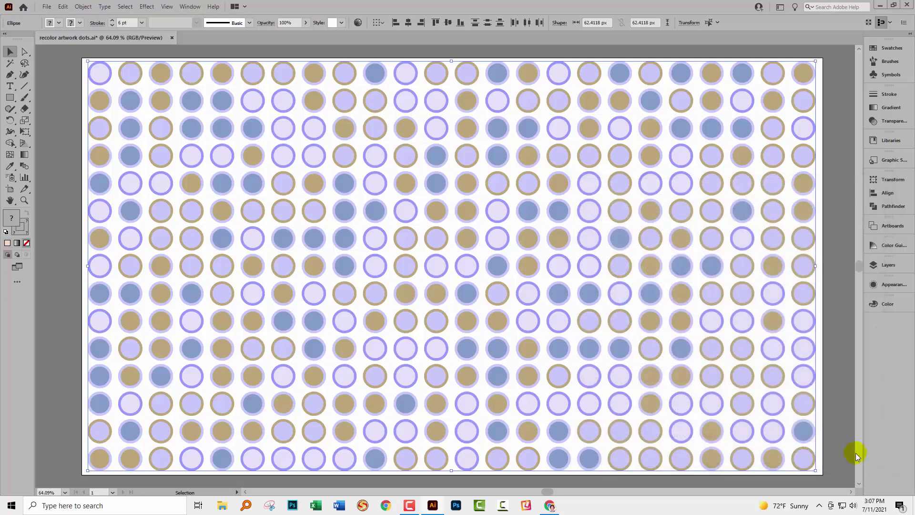